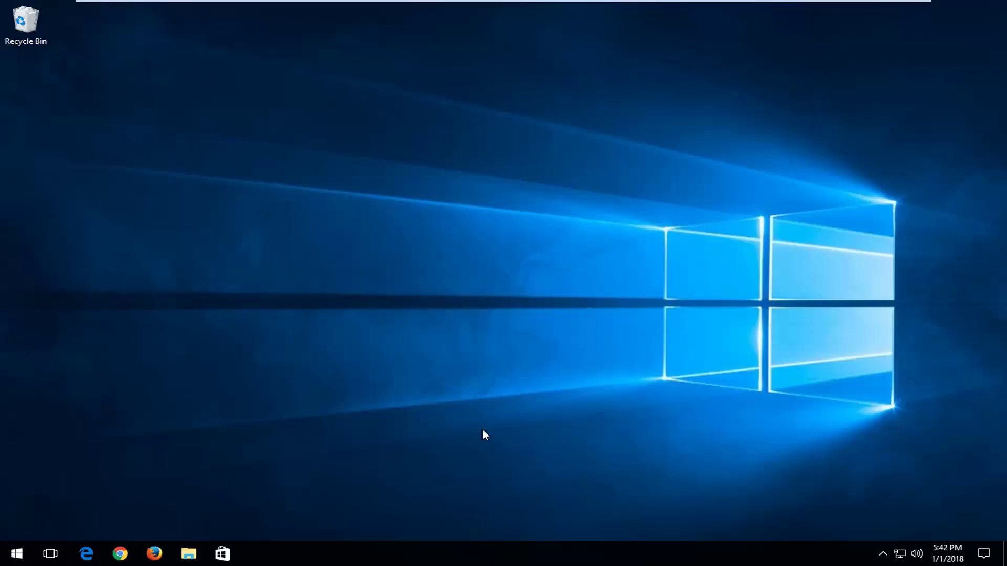
View the greyed-out Night light settings under System > Display, then close Settings
left_click(17, 554)
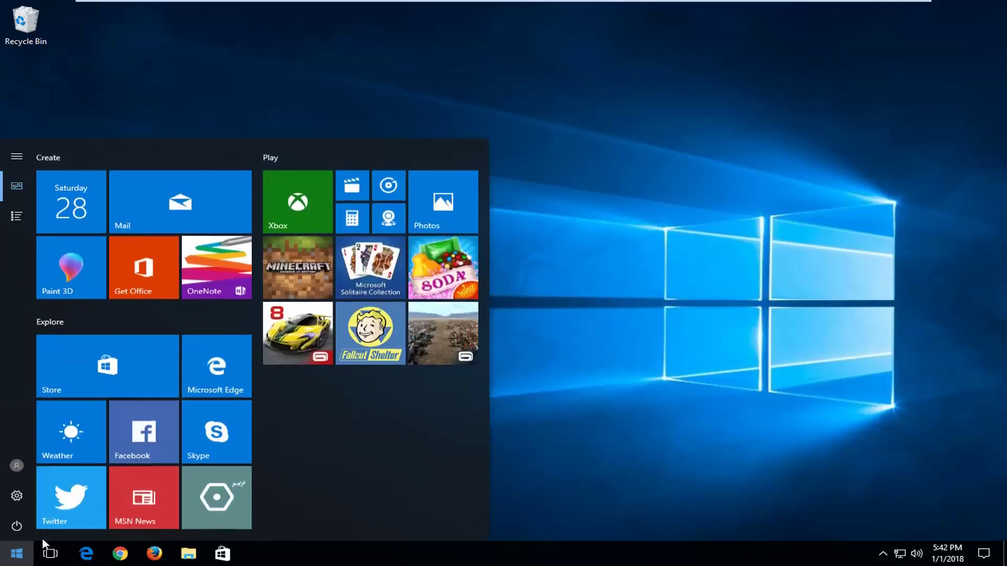
left_click(16, 497)
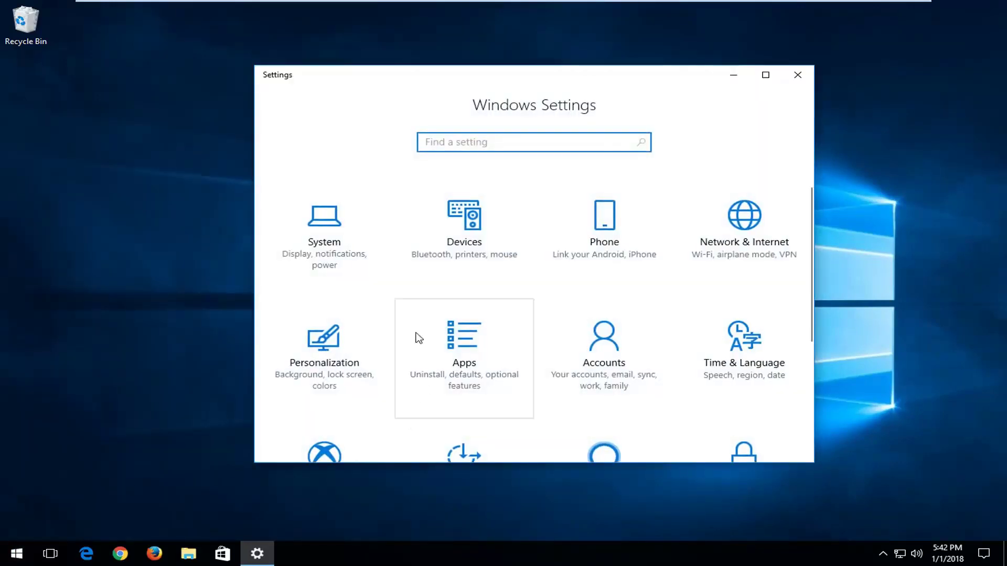
scroll(596, 282, "down", 2)
scroll(596, 283, "down", 2)
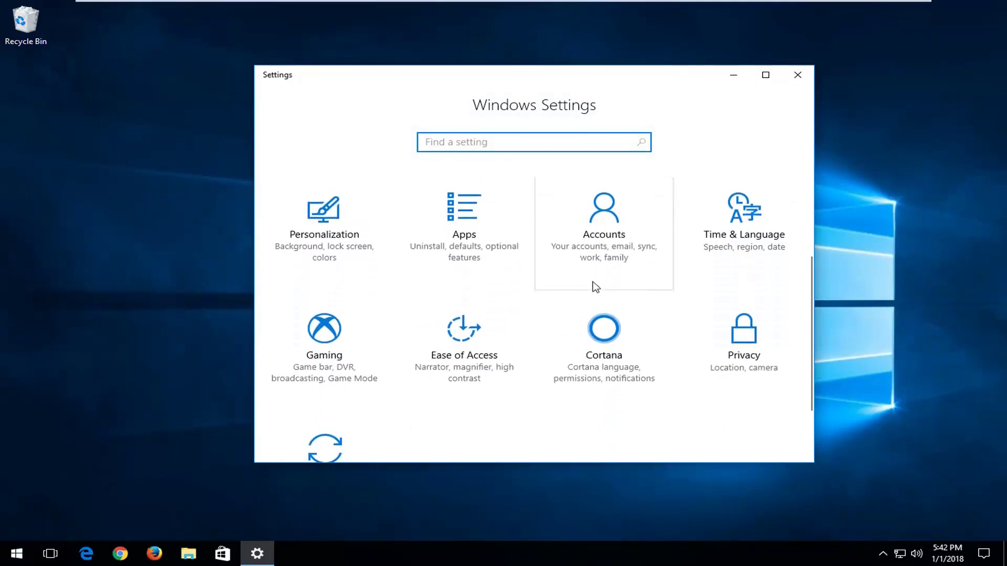
scroll(595, 287, "up", 2)
scroll(582, 287, "up", 2)
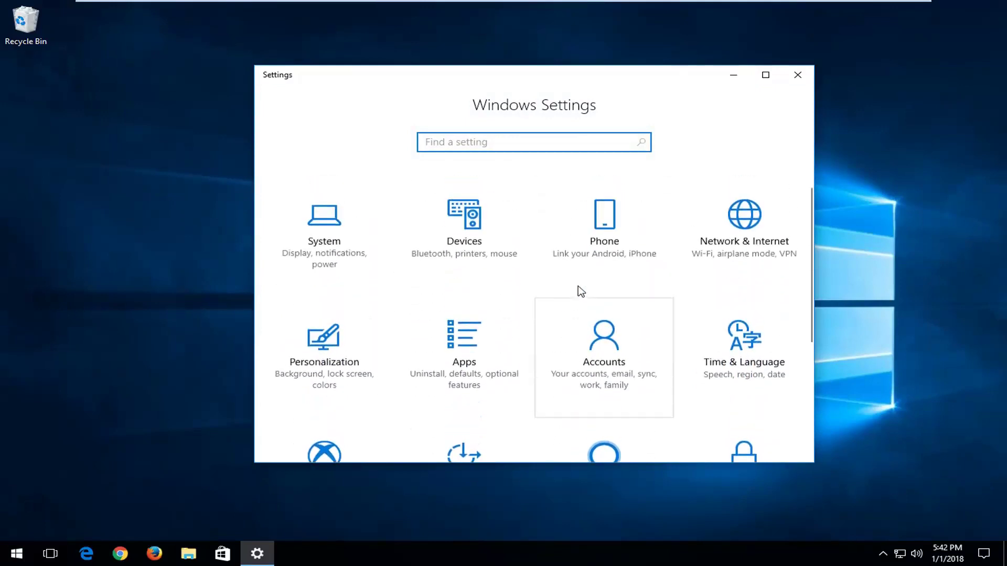
left_click(323, 244)
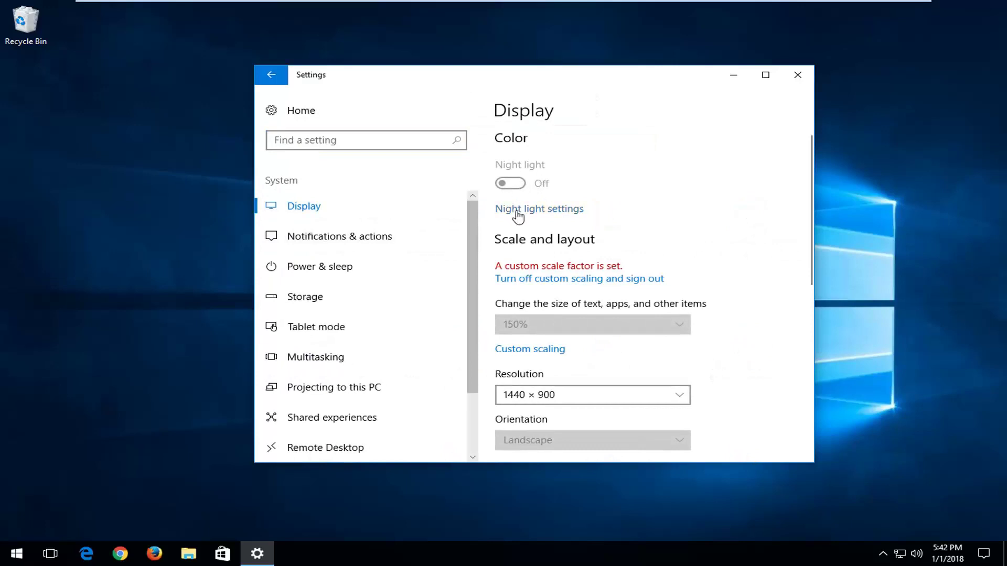
left_click(525, 215)
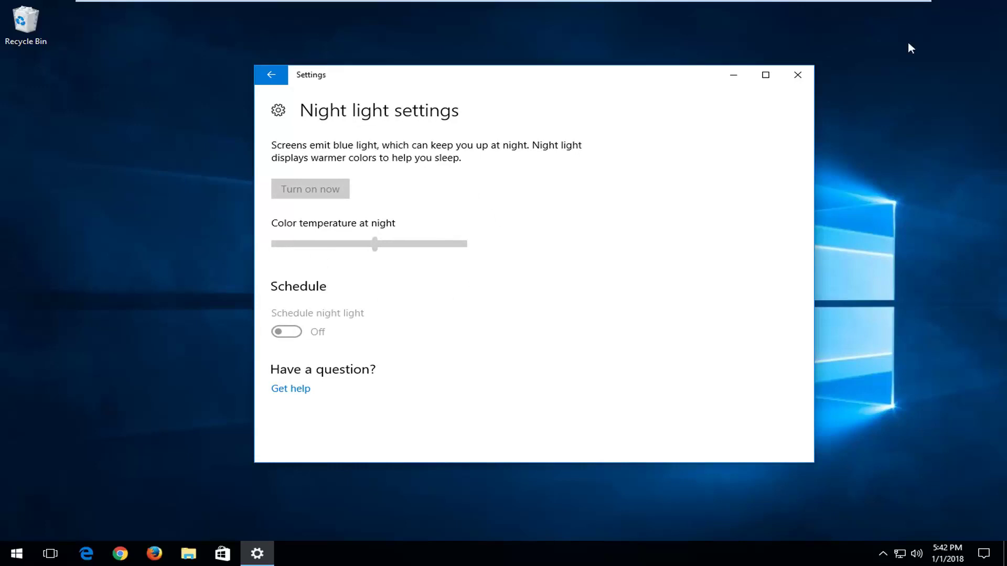
left_click(799, 74)
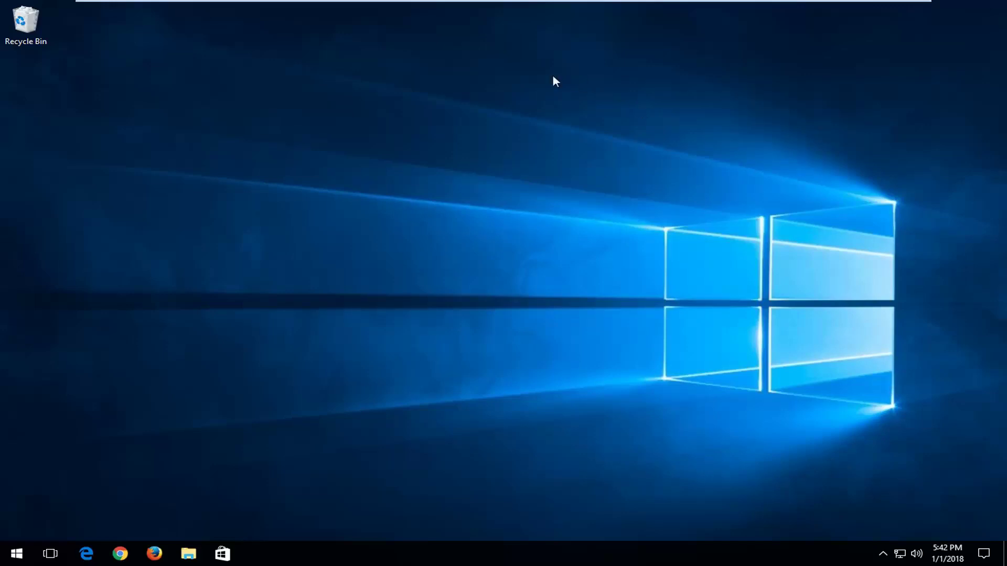
Search 'regedit' in Start, run it as administrator and approve the UAC prompt
left_click(14, 553)
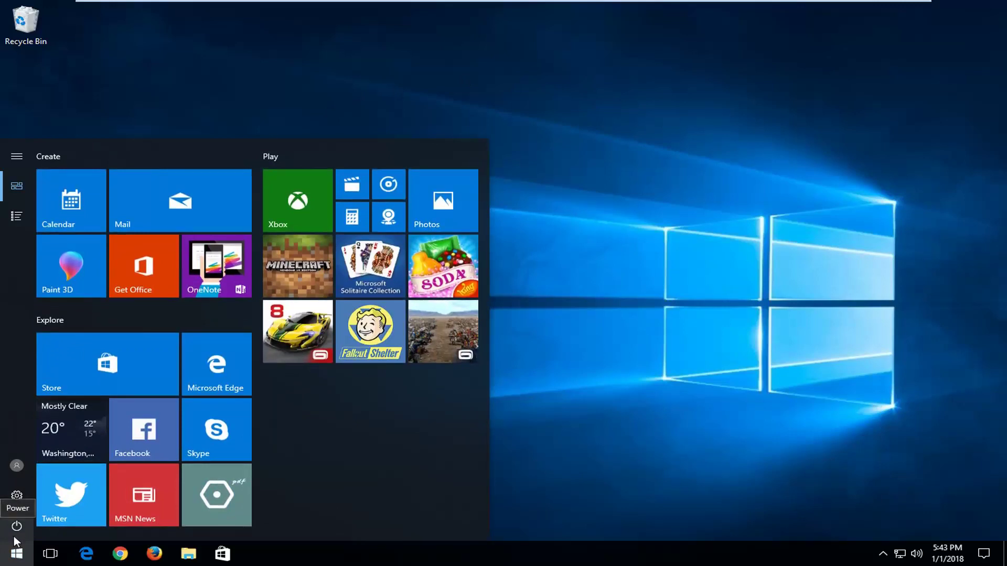
type("regedi")
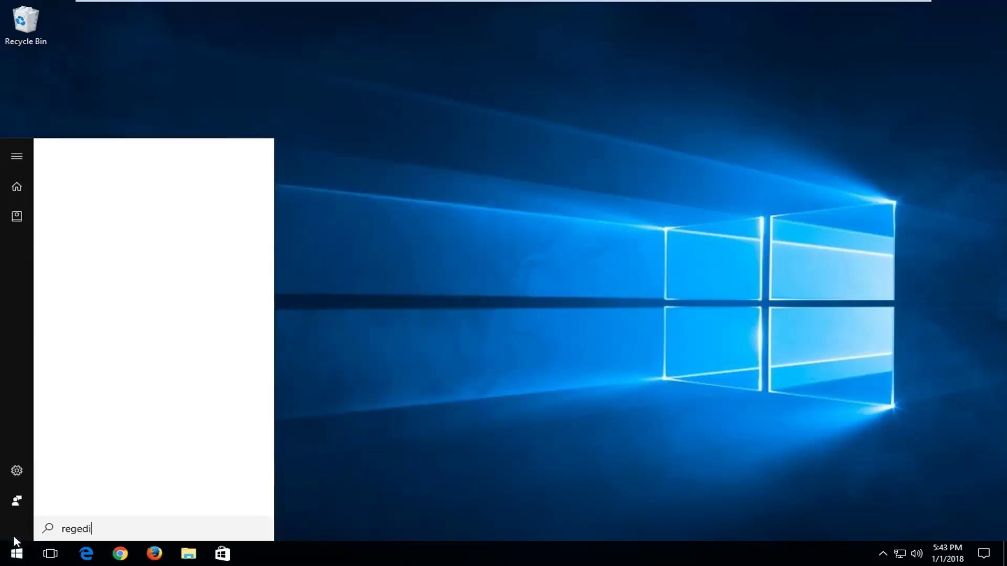
type("t")
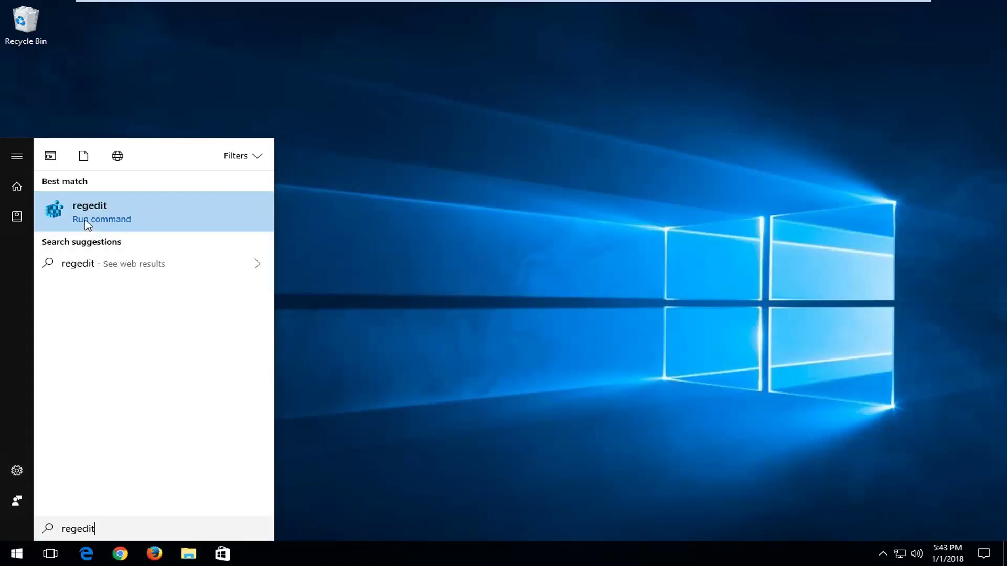
right_click(138, 218)
left_click(142, 226)
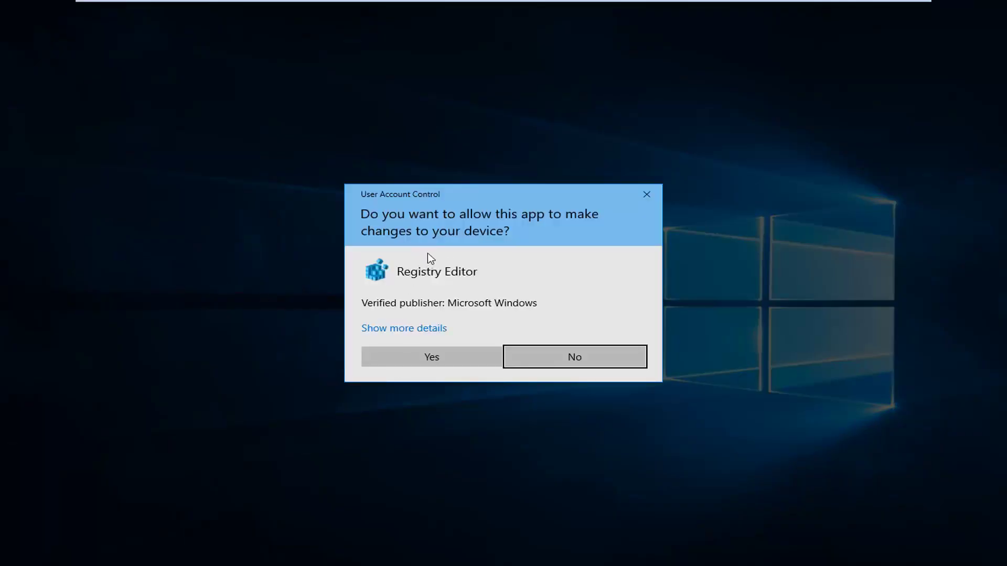
left_click(414, 357)
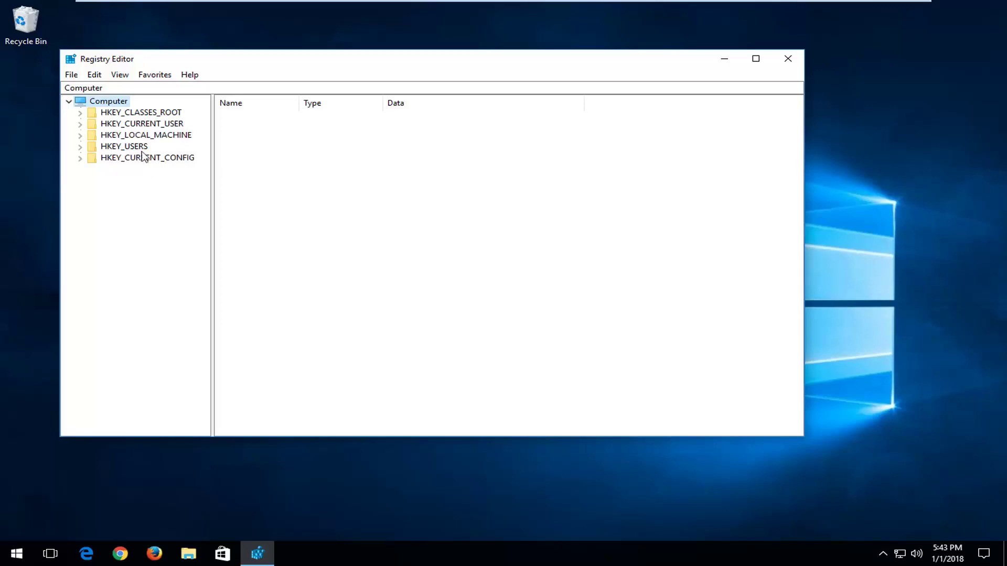
Expand HKEY_CURRENT_USER and widen the key tree pane
left_click(135, 136)
left_click(135, 125)
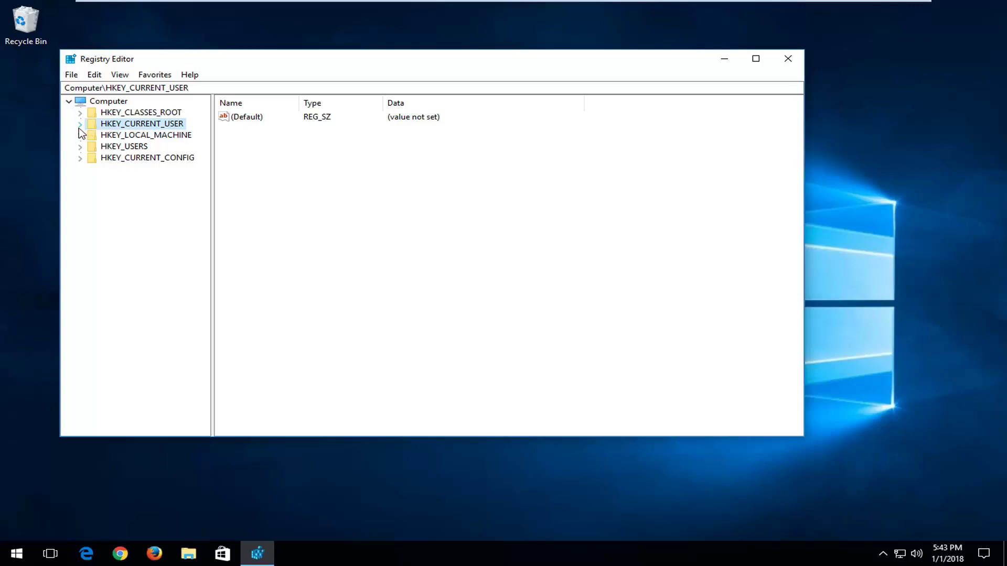
left_click(80, 125)
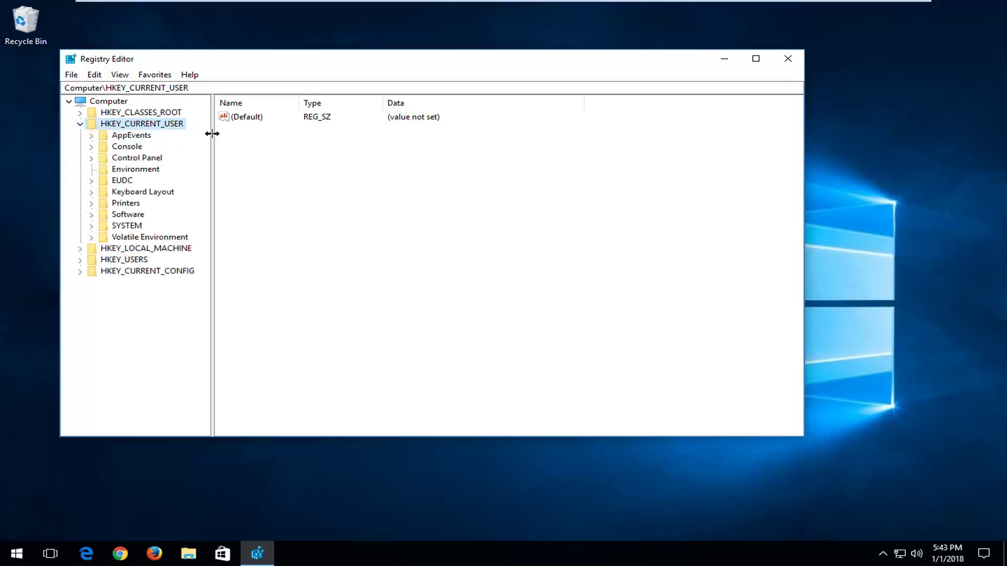
left_click_drag(211, 133, 257, 134)
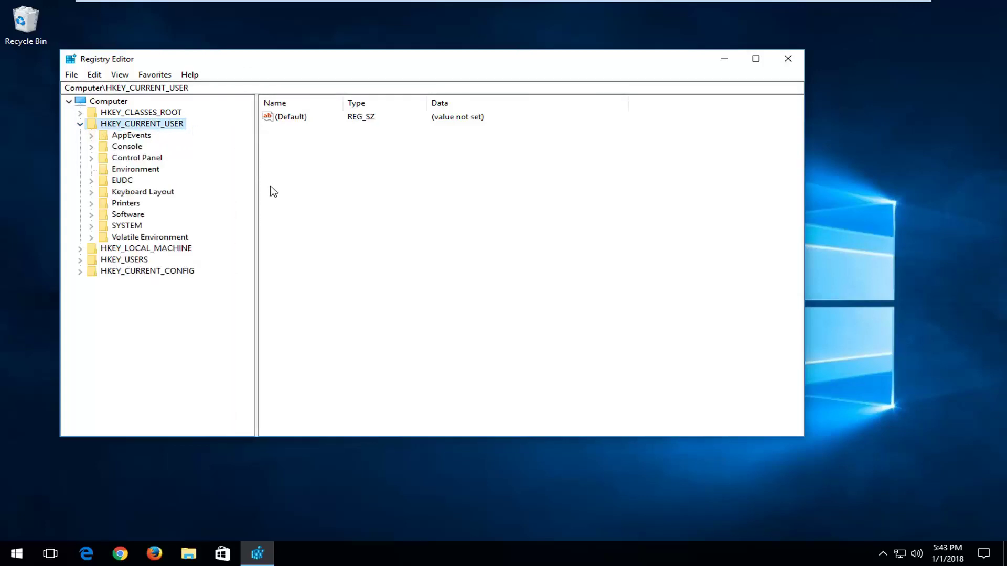
Expand Software > Microsoft > Windows down to the CurrentVersion key
left_click(92, 215)
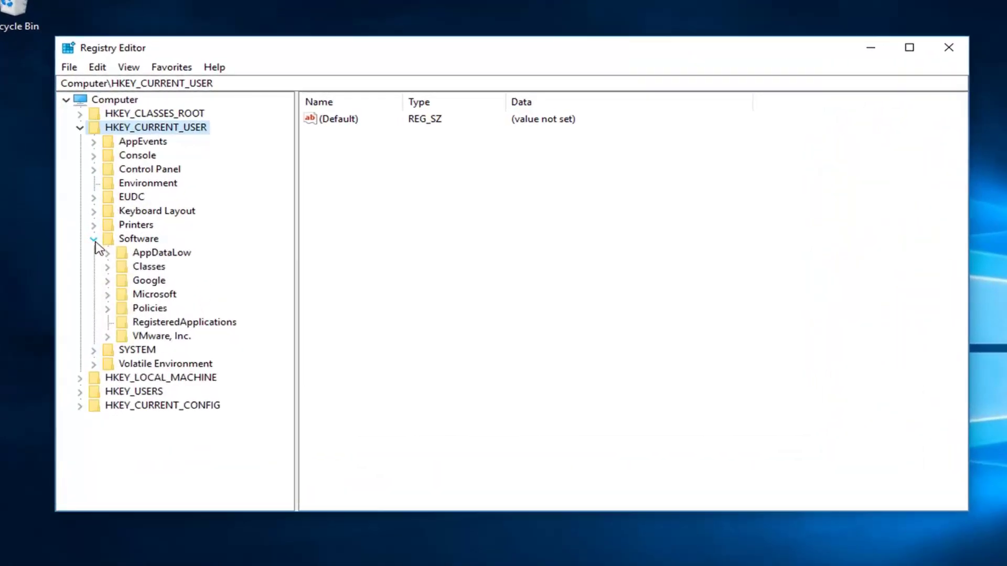
left_click(117, 297)
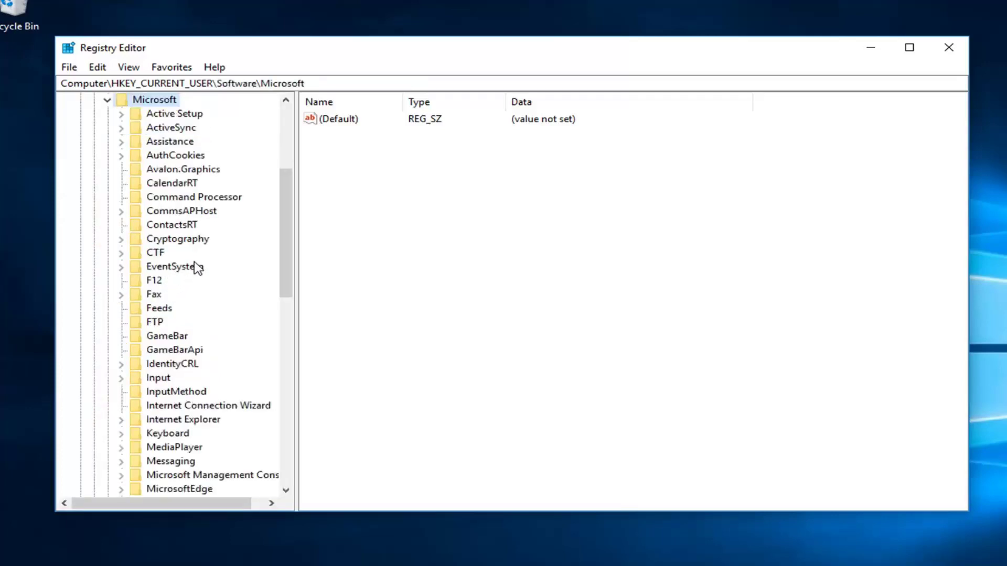
scroll(197, 267, "down", 2)
scroll(193, 276, "down", 4)
scroll(183, 296, "down", 8)
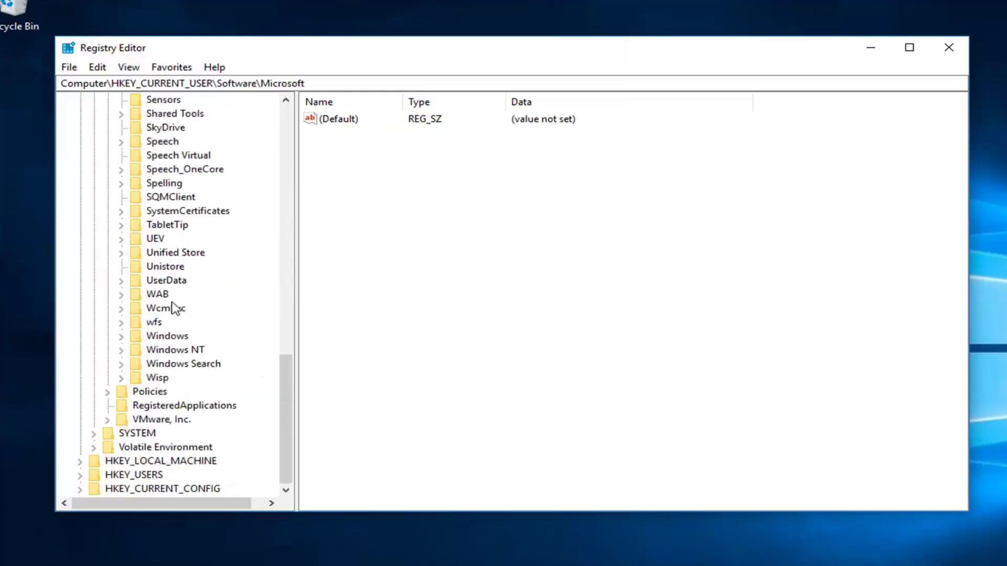
left_click(143, 338)
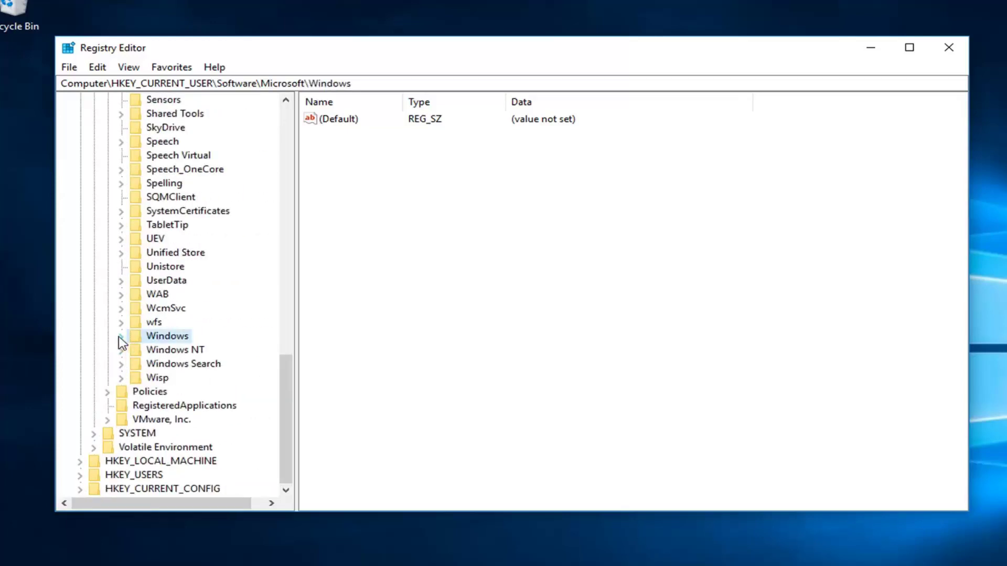
left_click(120, 336)
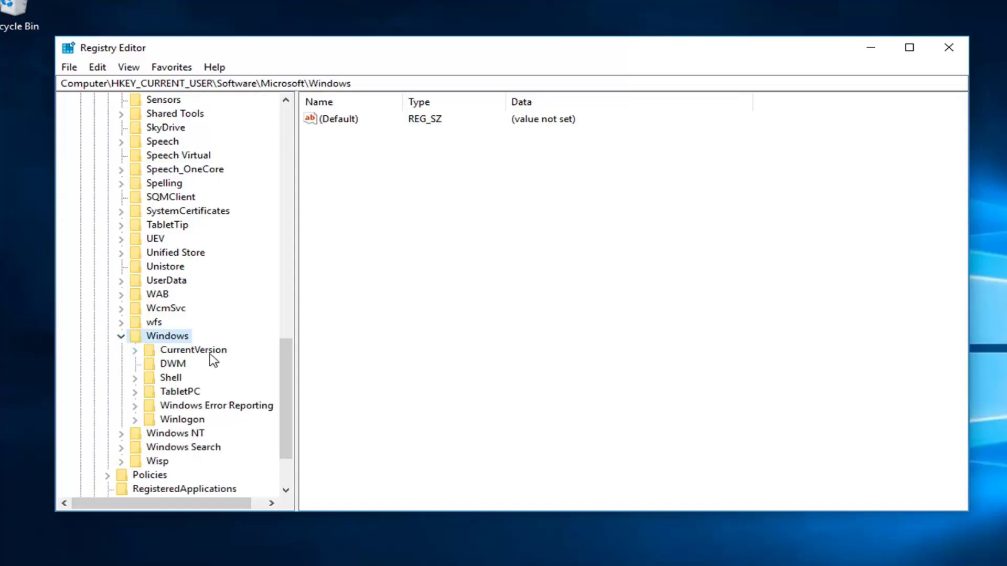
left_click(210, 352)
Expand CurrentVersion > CloudStore > Store > Cache to reveal the DefaultAccount subkey
left_click(136, 350)
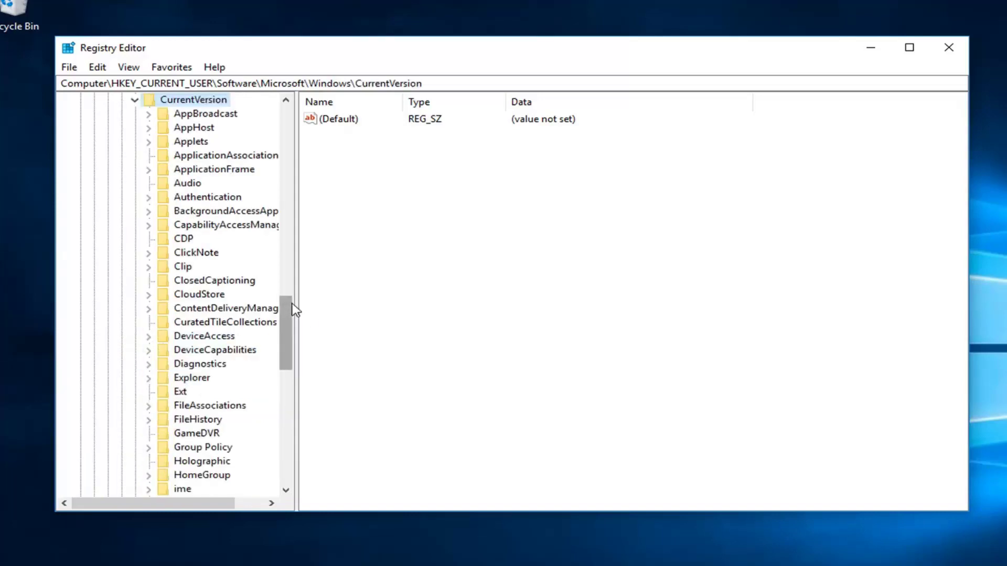
left_click_drag(295, 293, 386, 286)
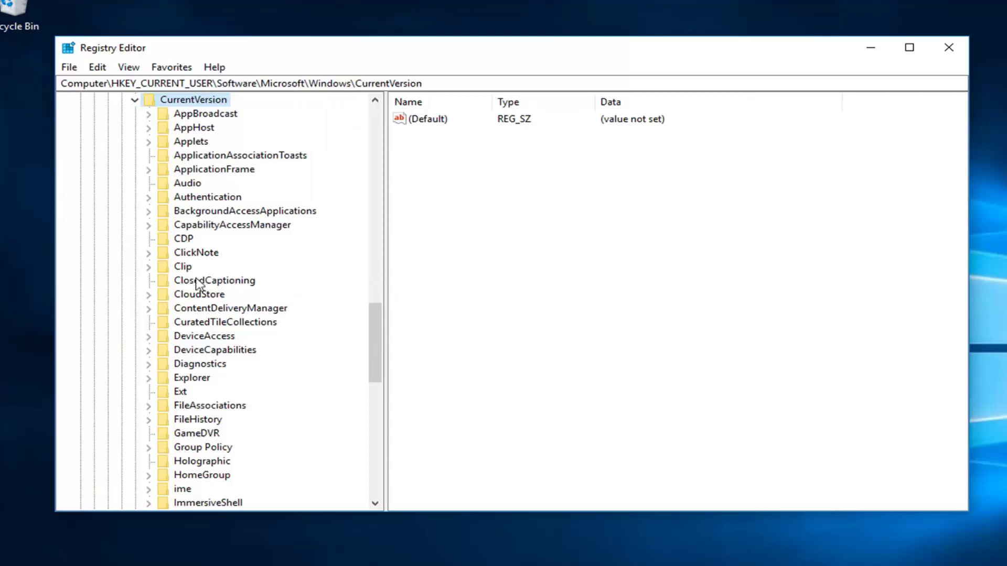
left_click(185, 295)
left_click(149, 296)
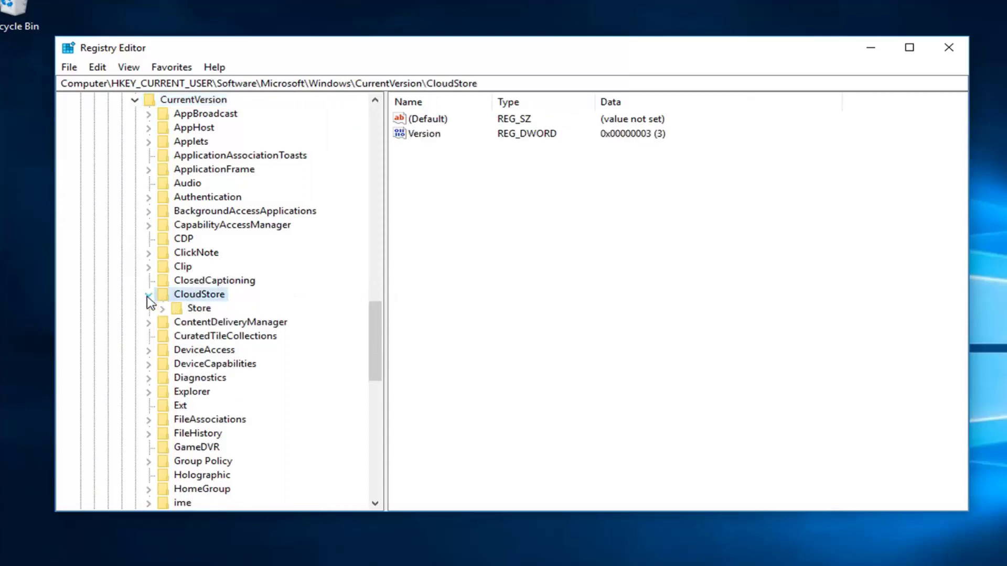
left_click(195, 310)
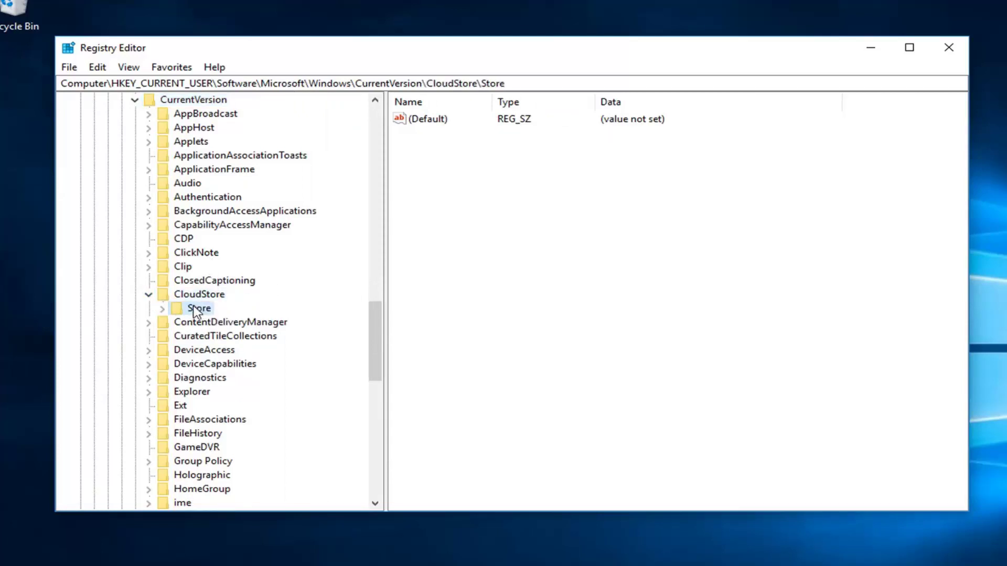
left_click(162, 309)
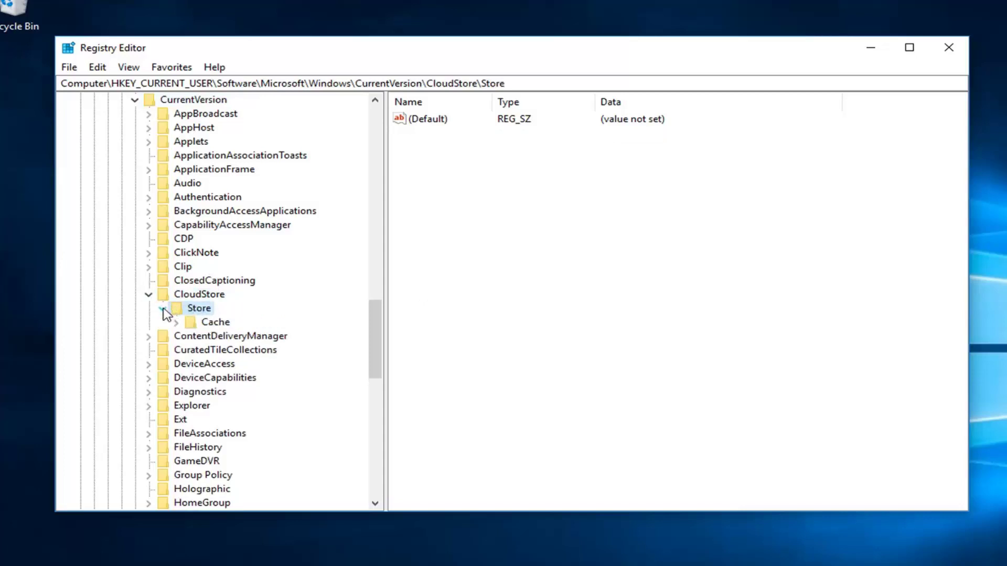
left_click(205, 325)
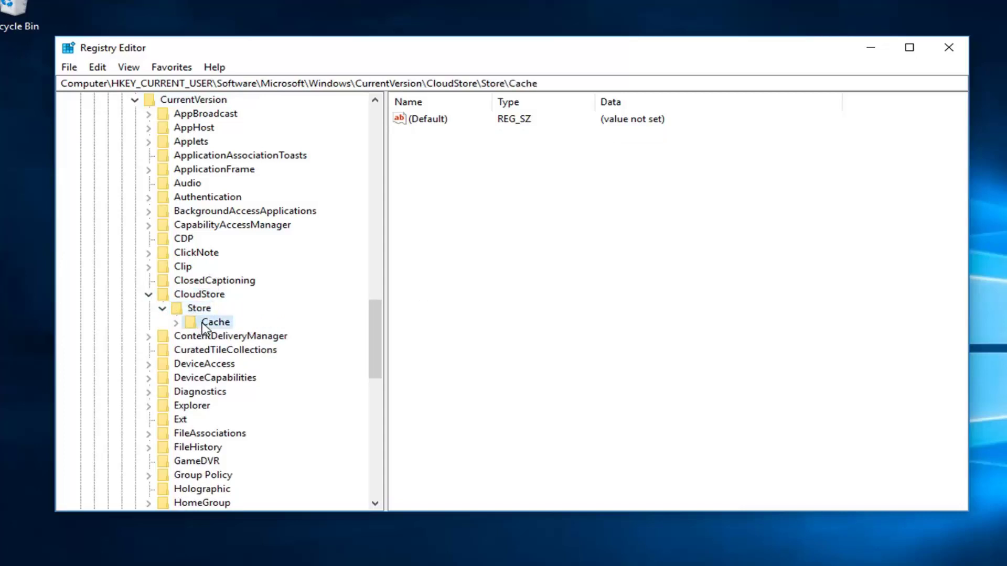
double_click(202, 325)
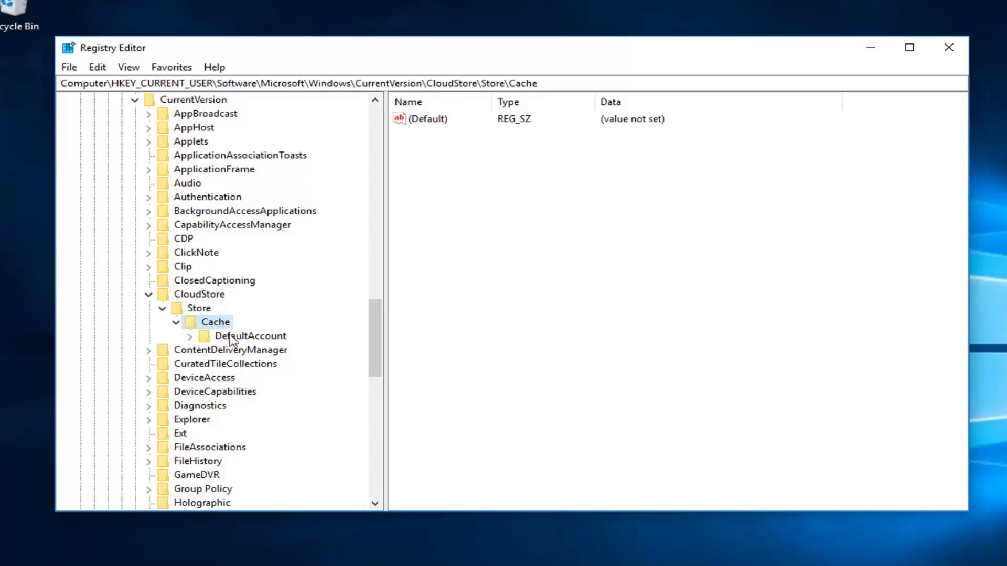
Expand DefaultAccount and delete the $$windows.data.bluelightreductionstate key
left_click(231, 341)
left_click(189, 337)
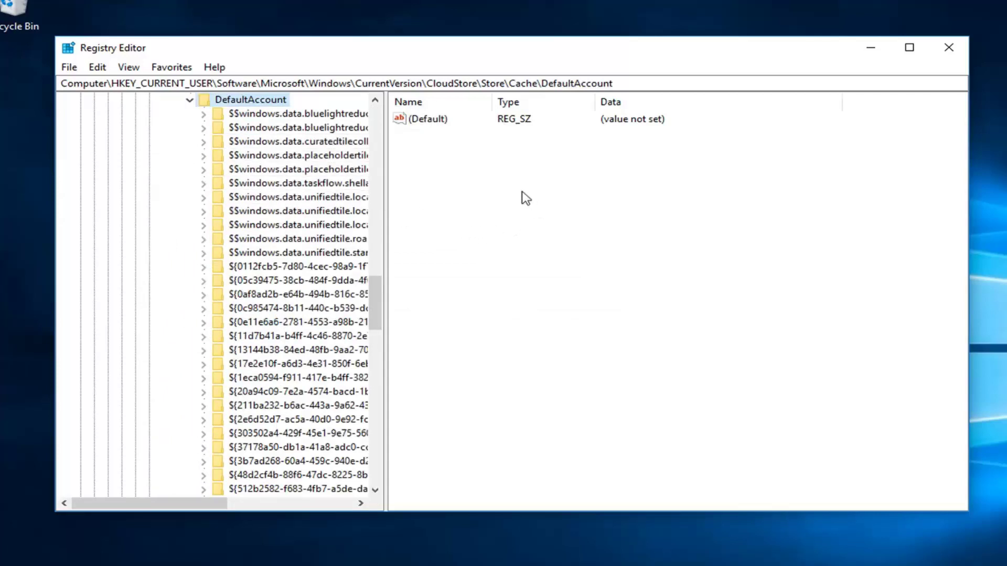
left_click_drag(386, 158, 624, 149)
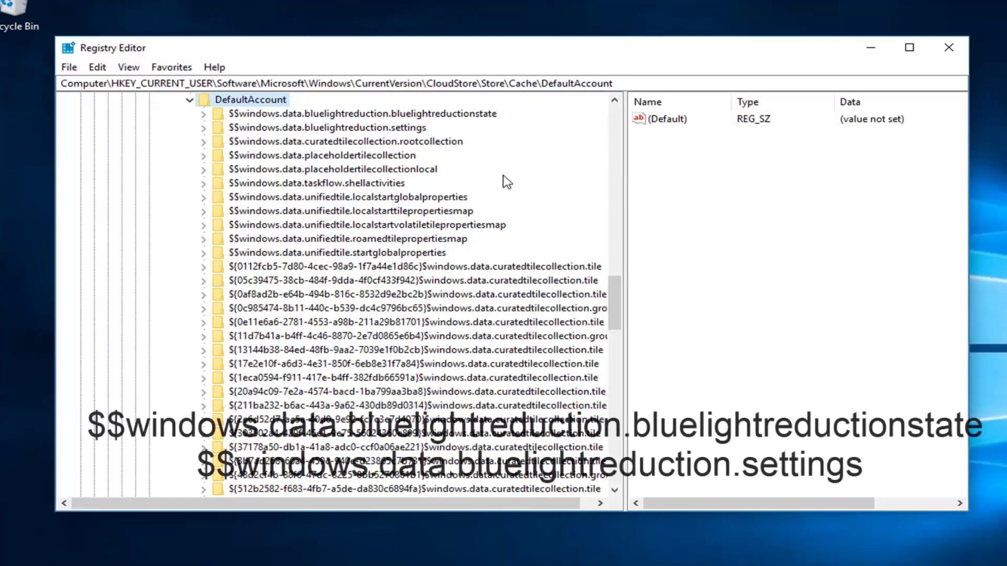
left_click(367, 114)
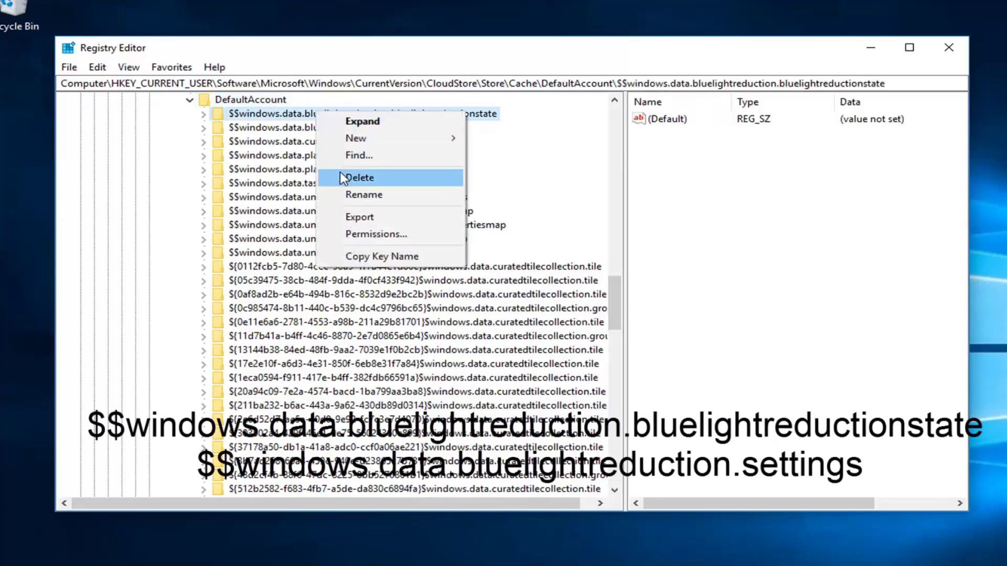
left_click(341, 174)
left_click(699, 312)
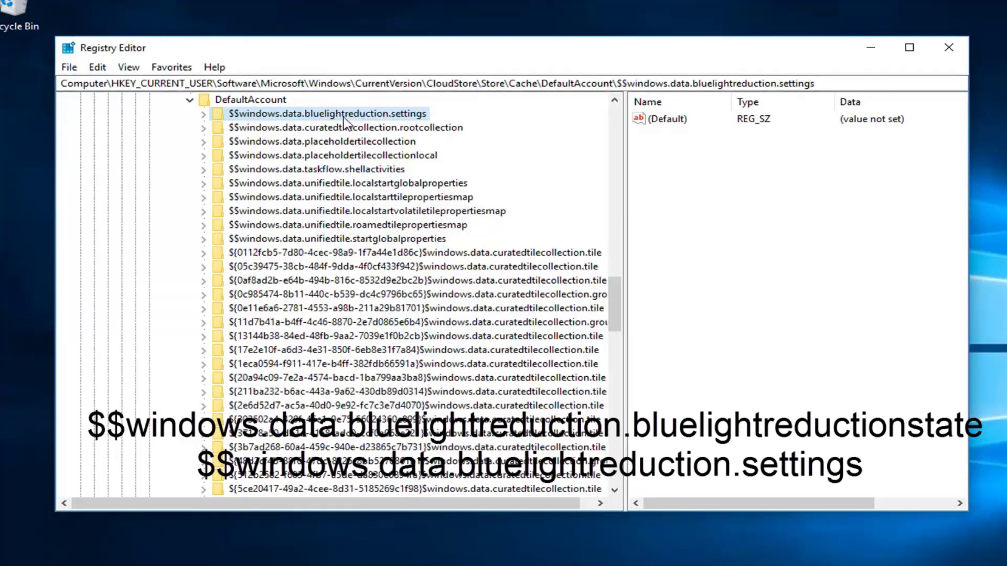
Delete the $$windows.data.bluelightreduction.settings key, confirming with Yes
scroll(298, 122, "up", 1)
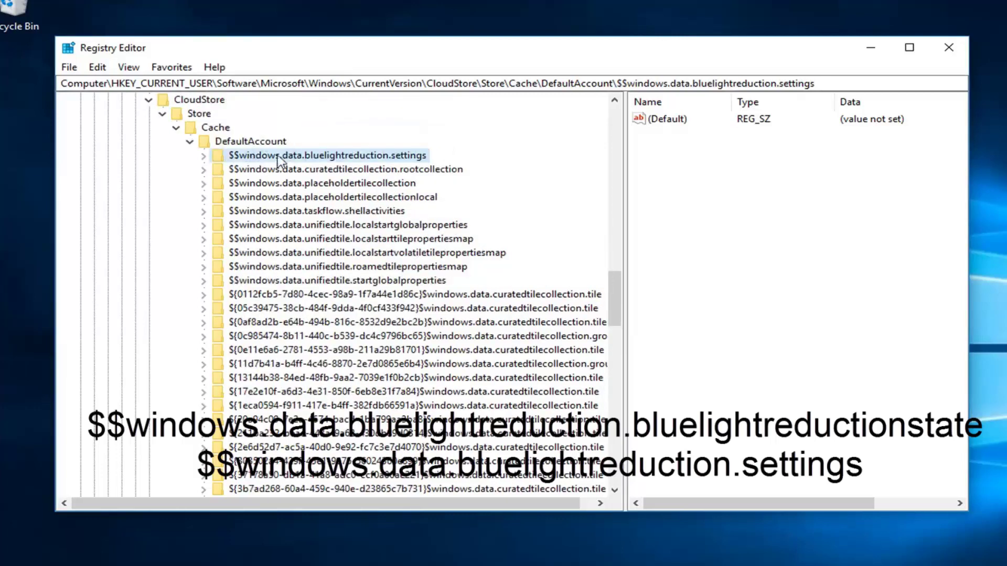
right_click(261, 158)
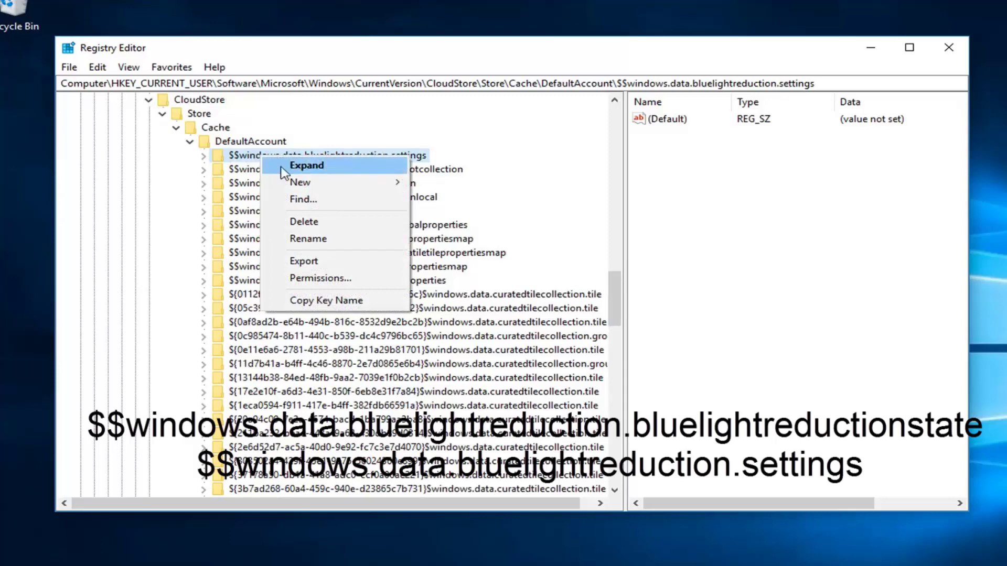
left_click(310, 219)
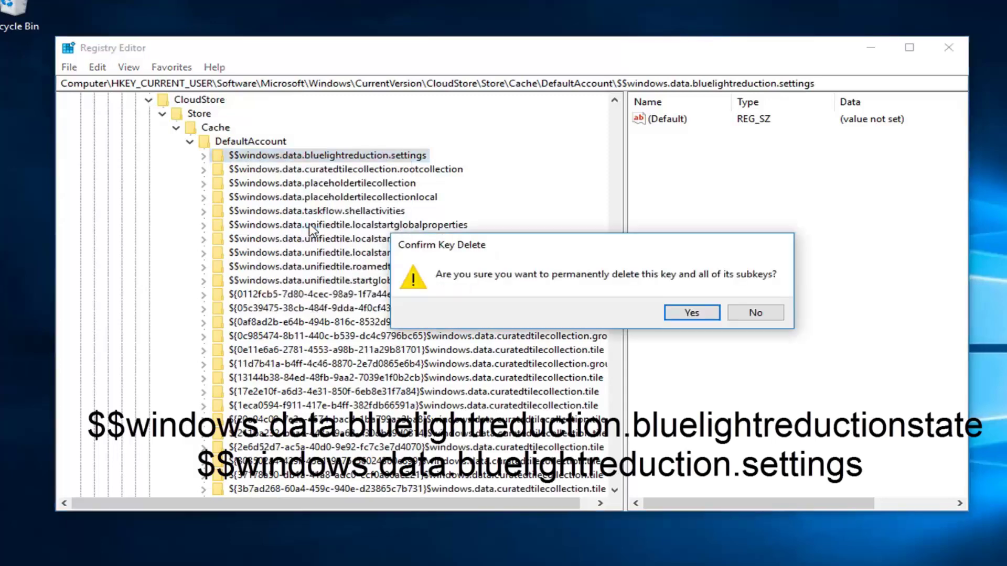
left_click(691, 312)
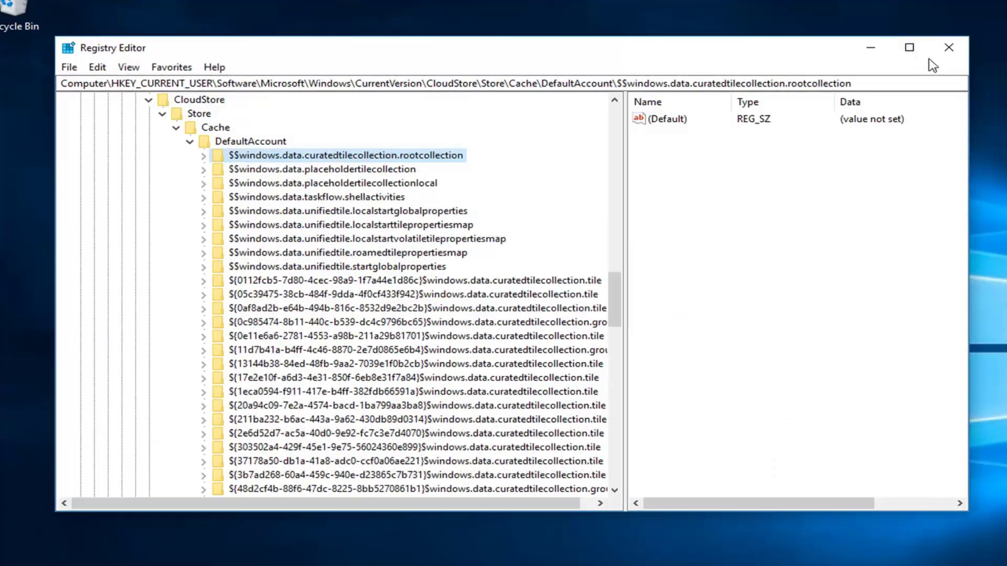
Close Registry Editor and restart Windows from the Start menu's Power options
left_click(949, 47)
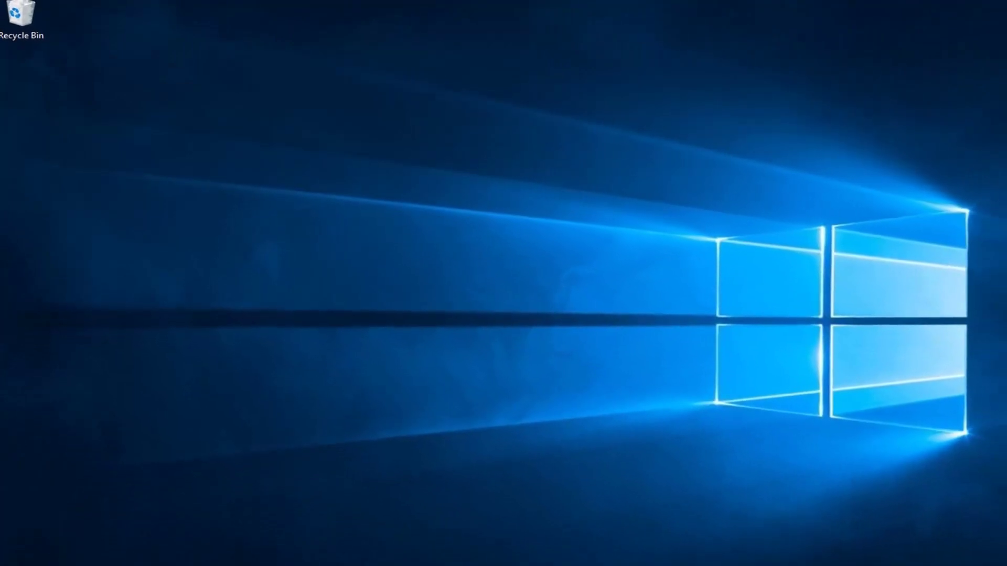
left_click(16, 559)
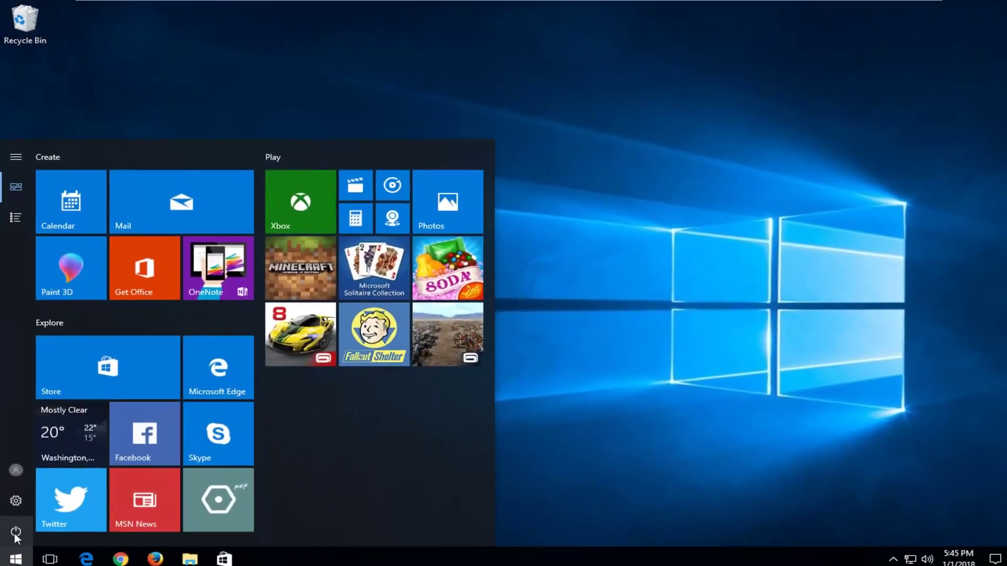
left_click(16, 534)
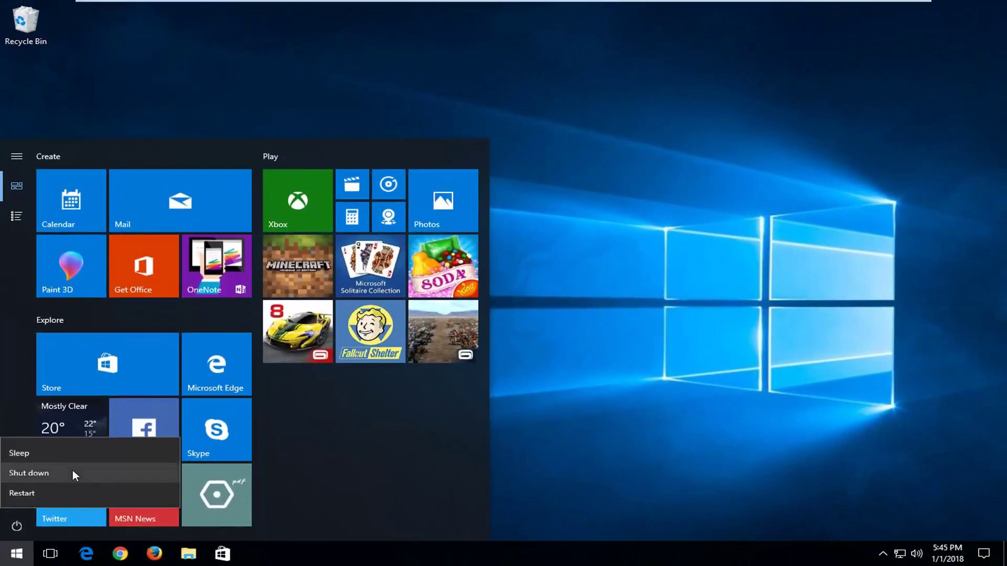
left_click(40, 492)
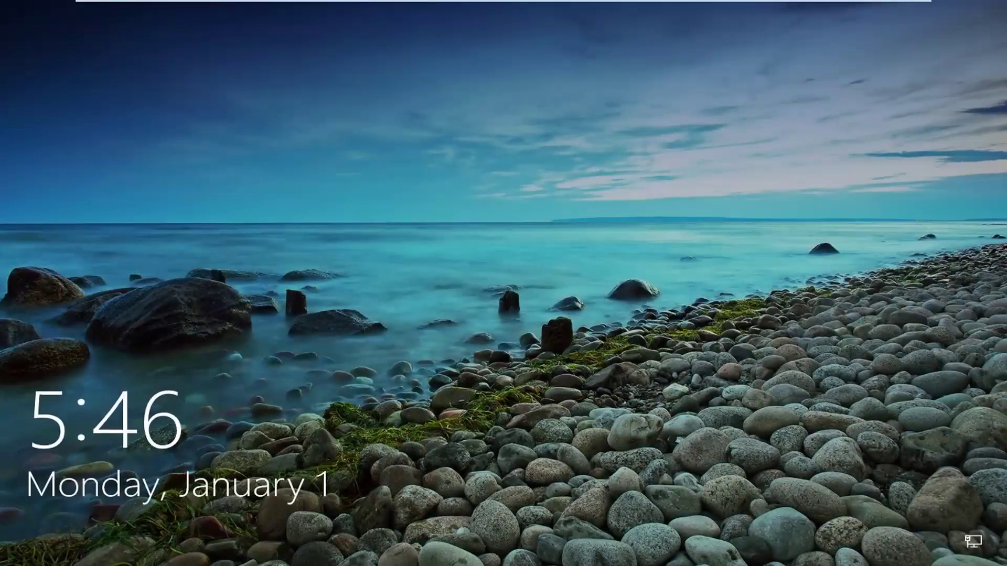
Dismiss the lock screen and sign in with the account password
left_click(9, 85)
type("p")
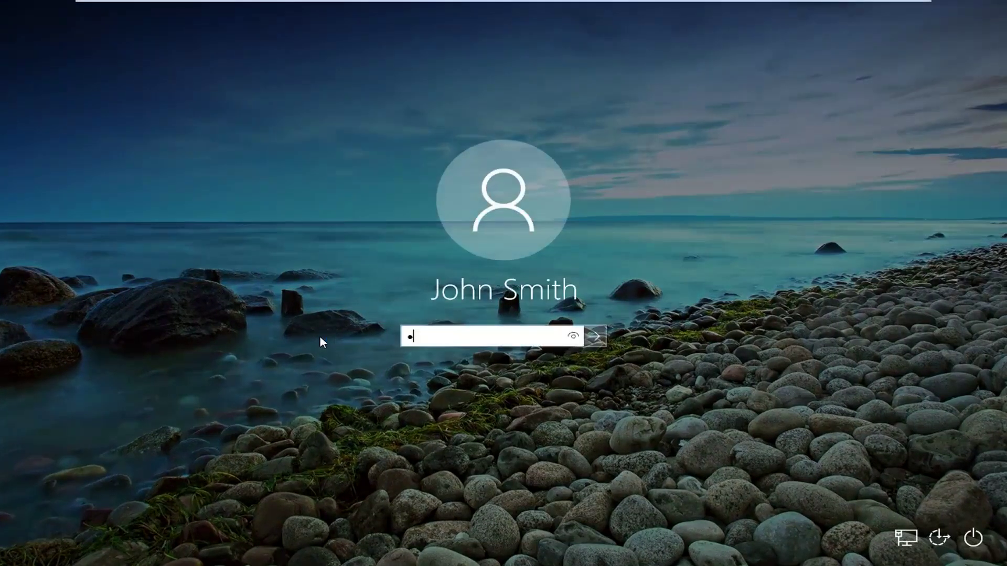
type("assword")
key("Return")
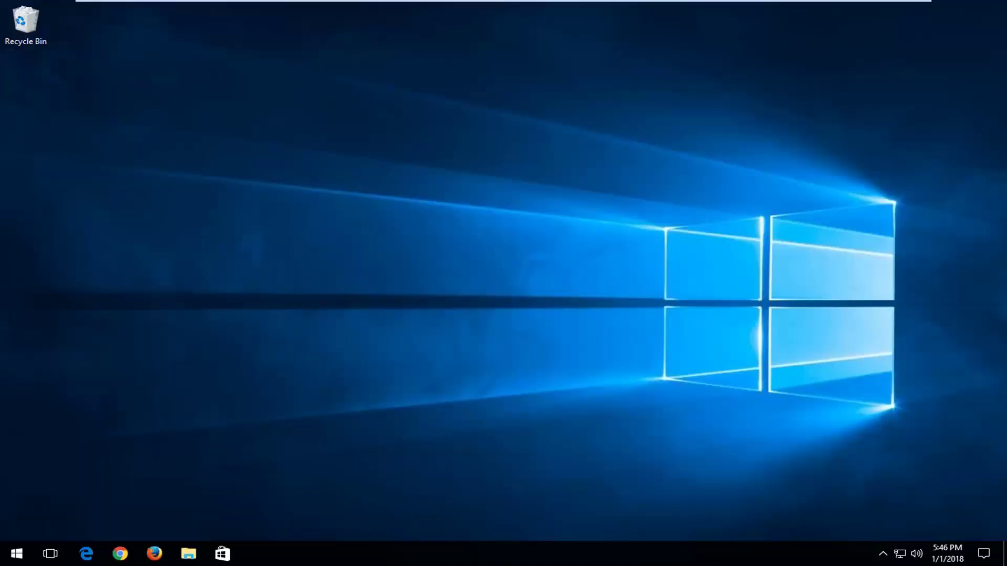